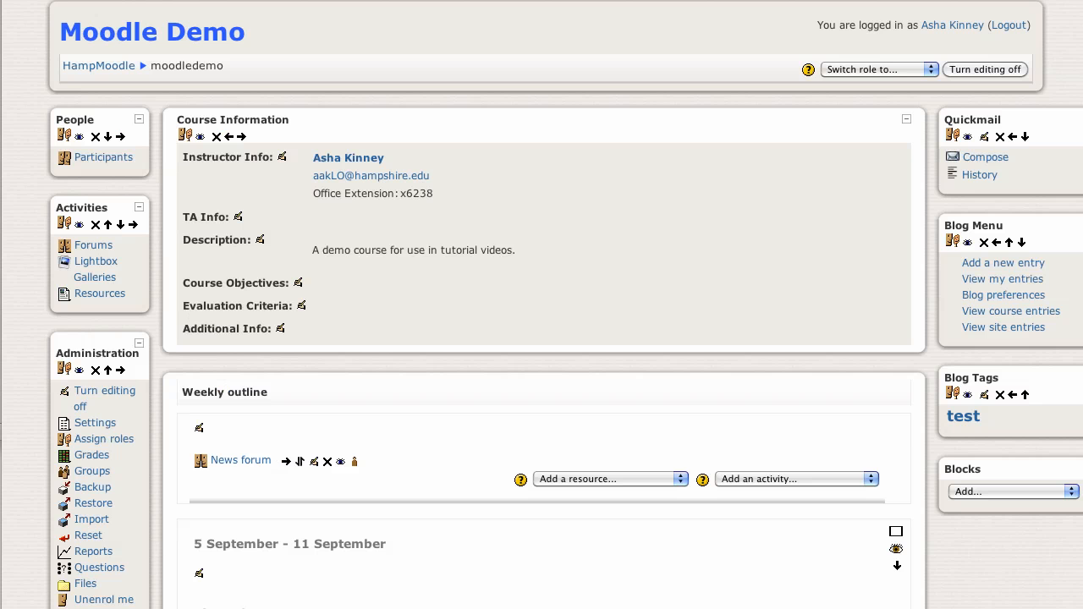
Add an online text assignment named "reading recording assignment" to the 5 September - 11 September week.
scroll(498, 430, down, 5)
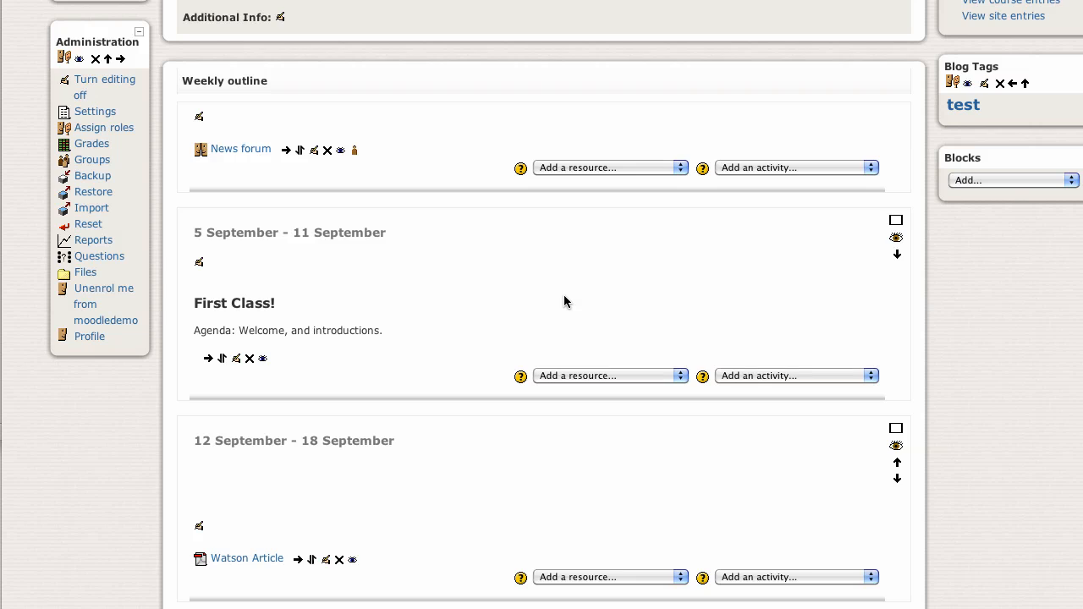
scroll(564, 298, down, 3)
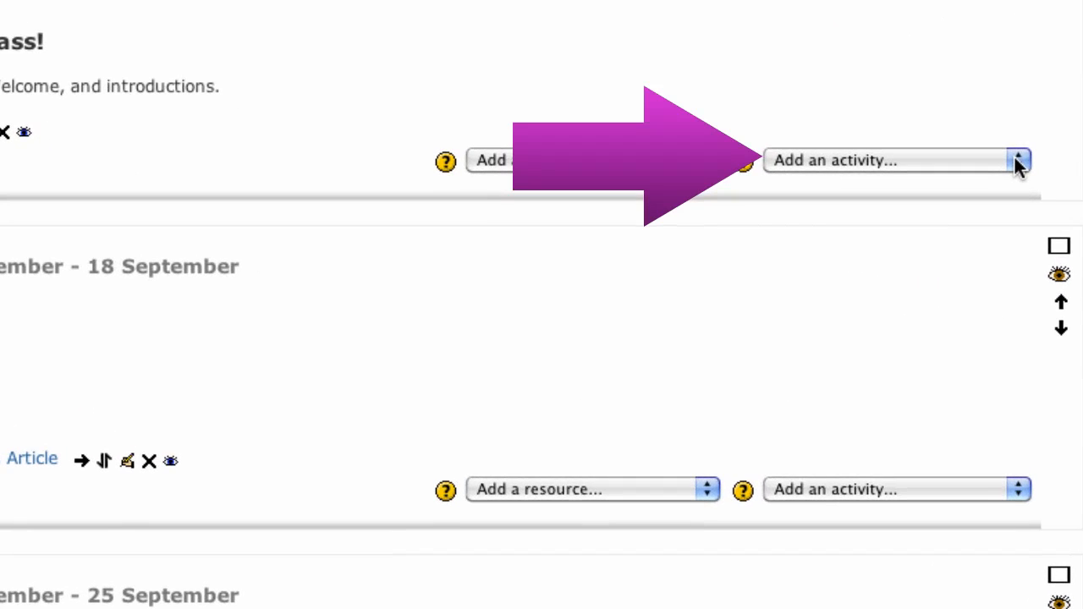
click(1021, 162)
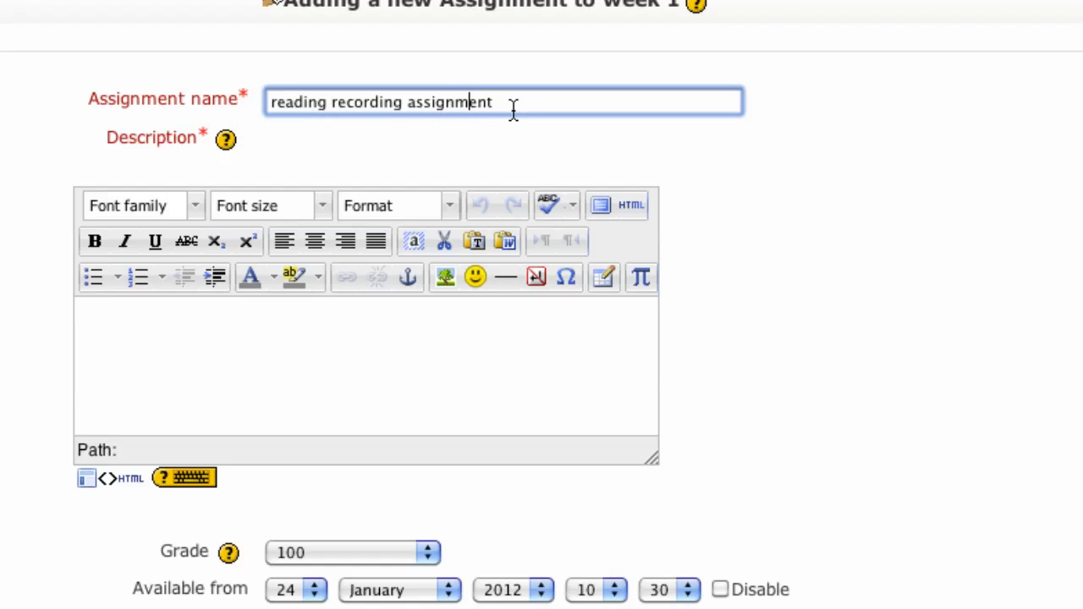
Enter "Post your link to your recording of reading xyz." as the assignment's description.
click(170, 362)
text(Post your)
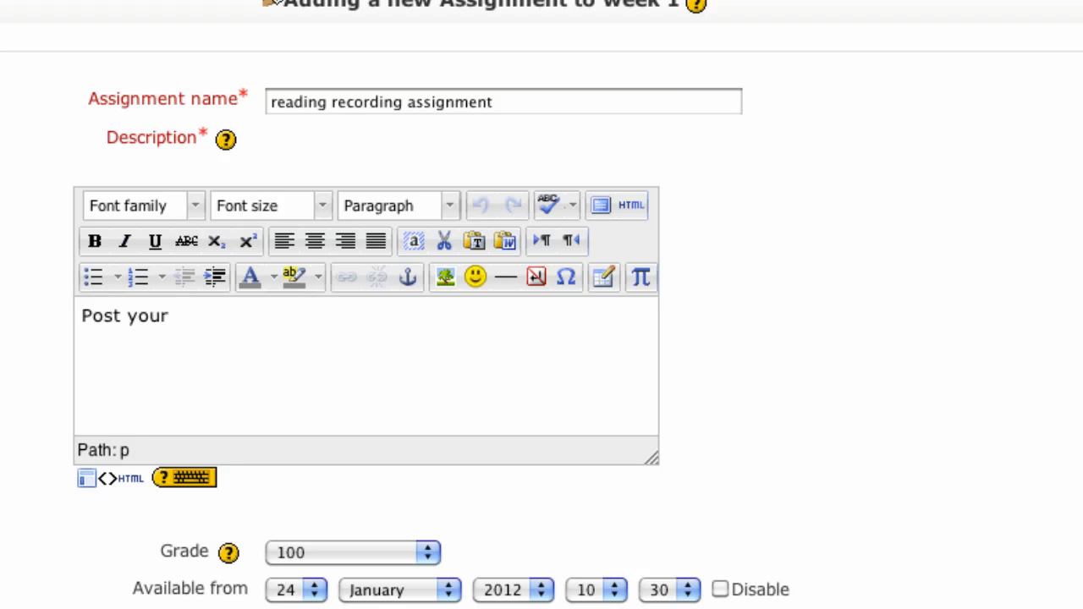
text(link to your recording of reading xy)
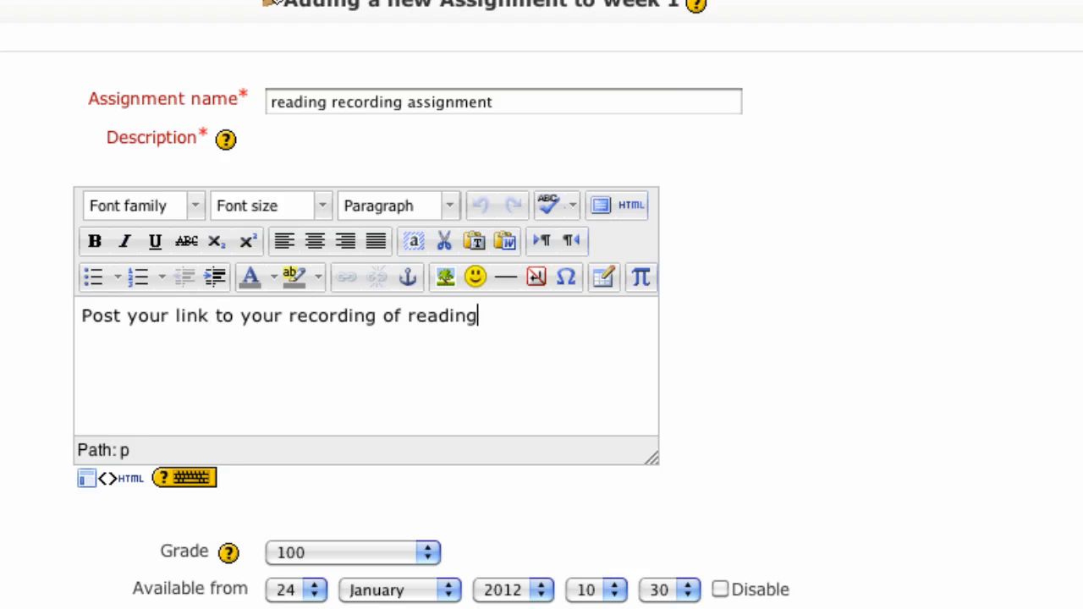
text(z.)
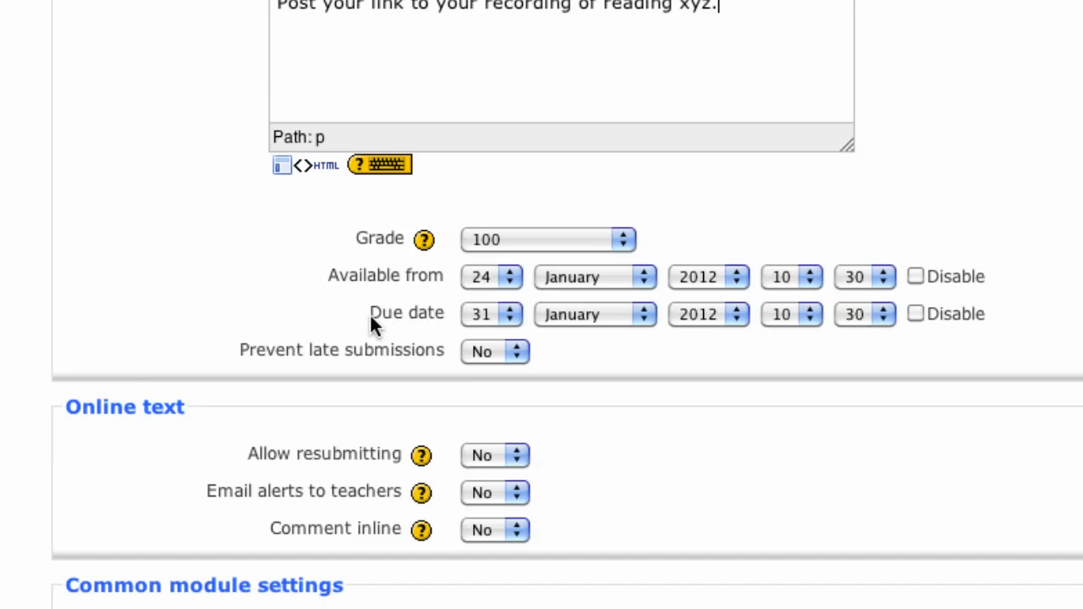
Set the assignment's due date to 2 February 2012 and set Prevent late submissions to Yes.
click(511, 317)
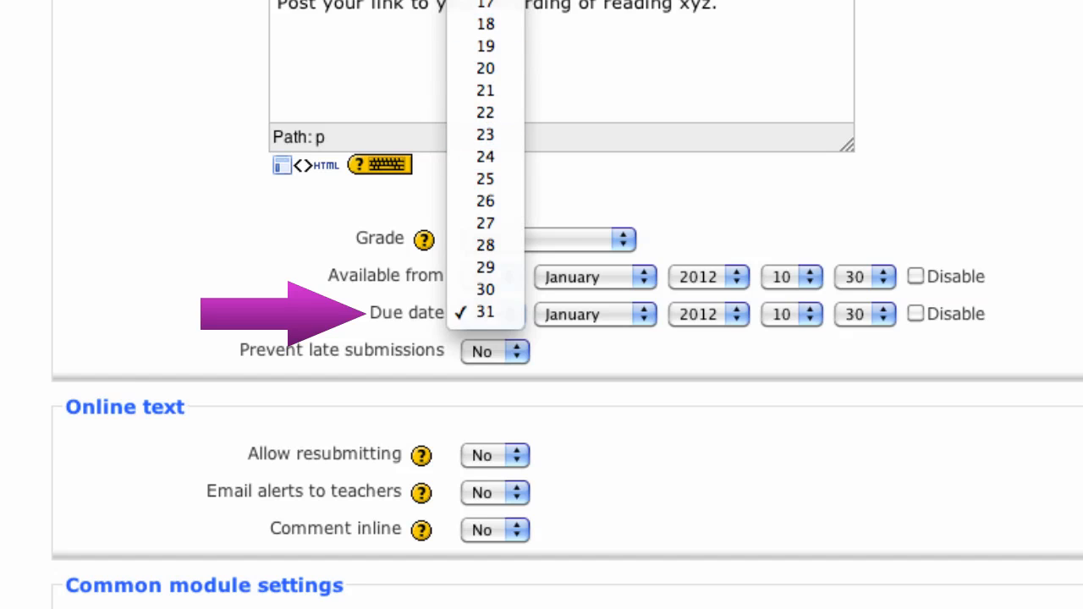
click(485, 1)
click(600, 307)
click(591, 336)
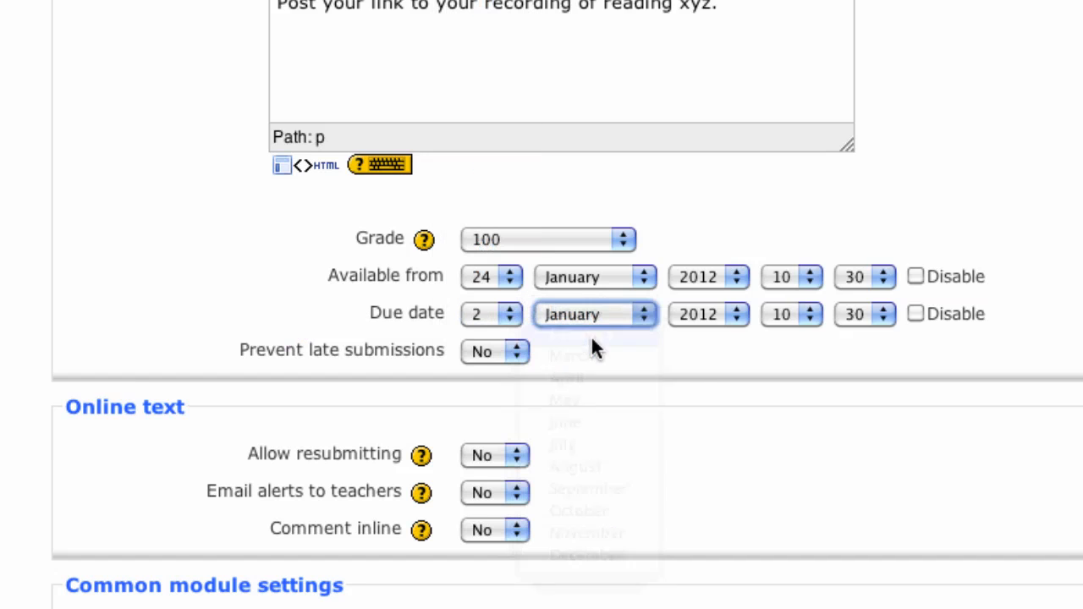
click(516, 354)
click(515, 372)
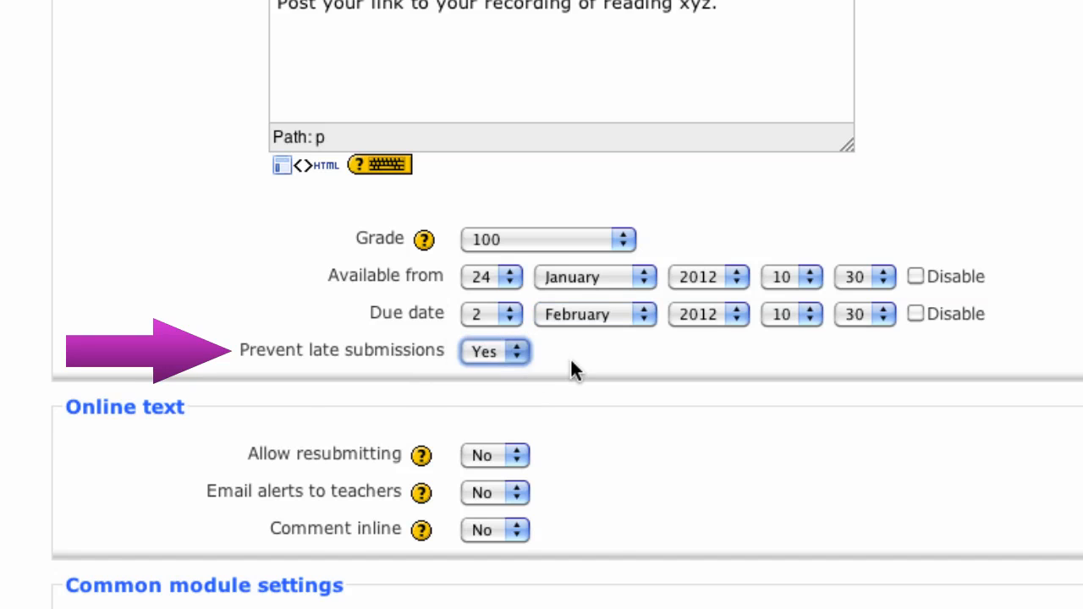
Set Allow resubmitting to Yes, and save the assignment, returning to the course.
scroll(194, 304, down, 3)
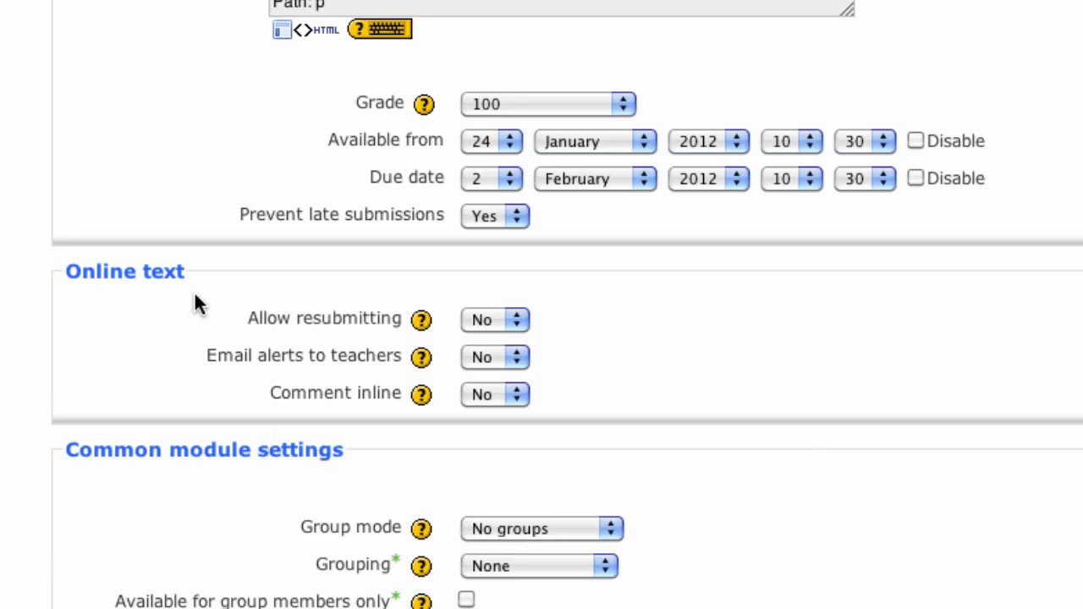
click(517, 318)
click(515, 335)
click(604, 311)
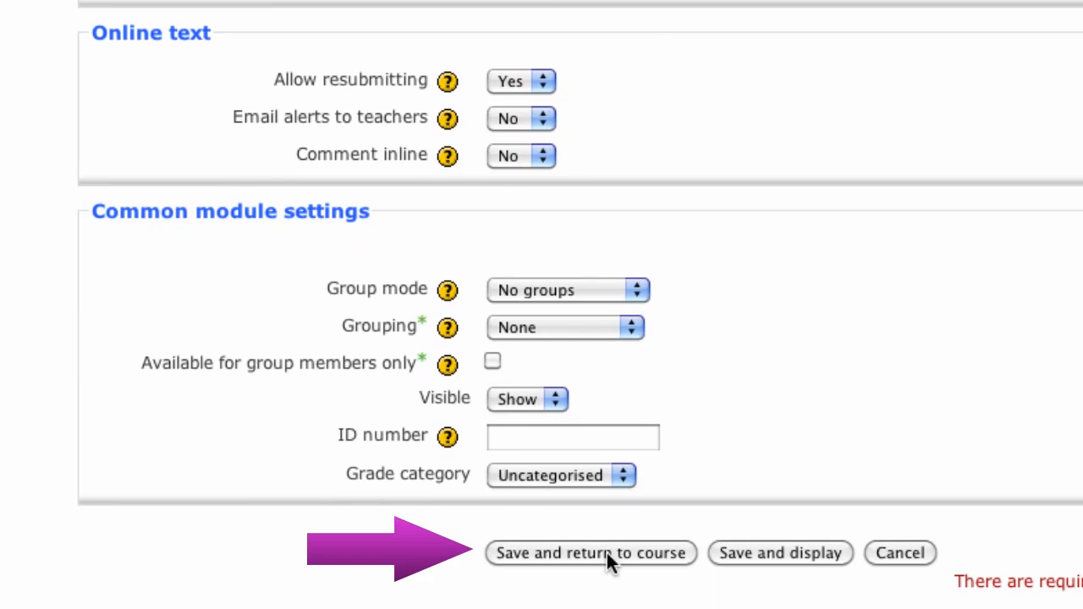
click(607, 552)
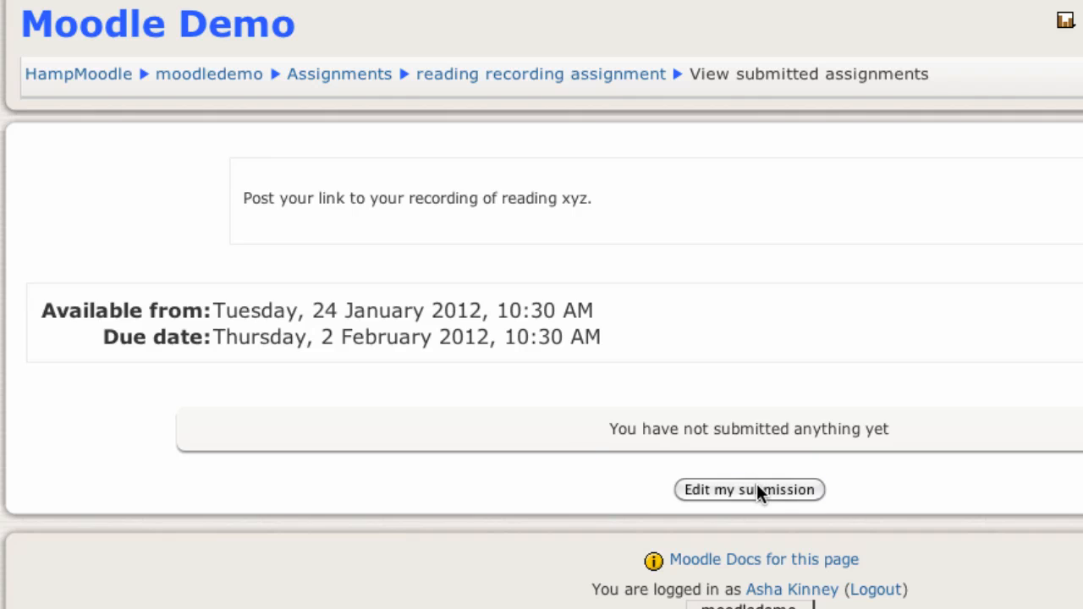
Open your own submission for editing and enter "Reading 1" as its first line.
click(750, 490)
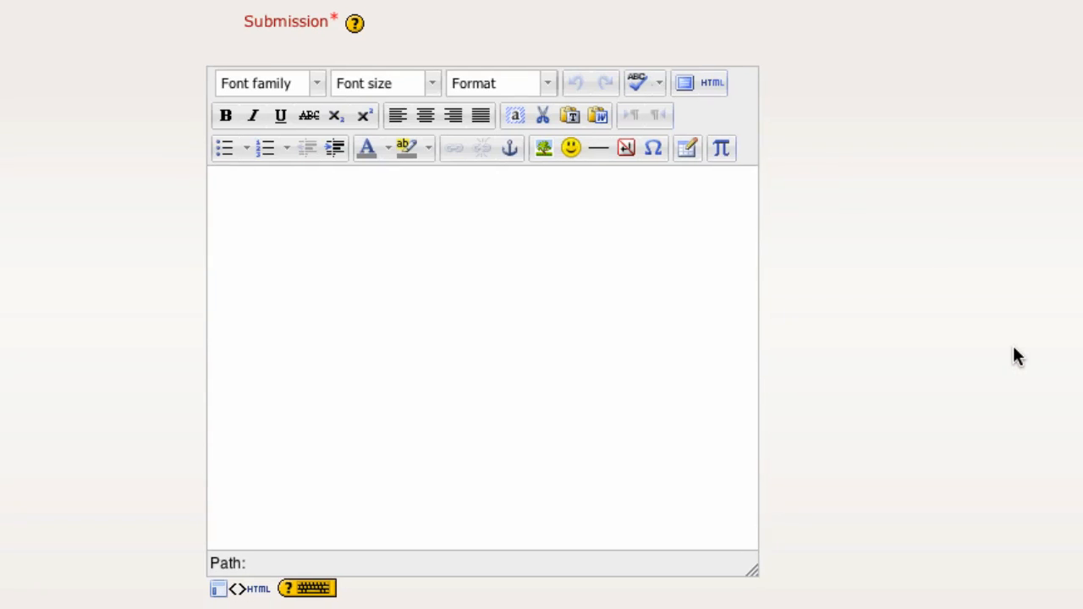
click(268, 196)
text(Rreadin)
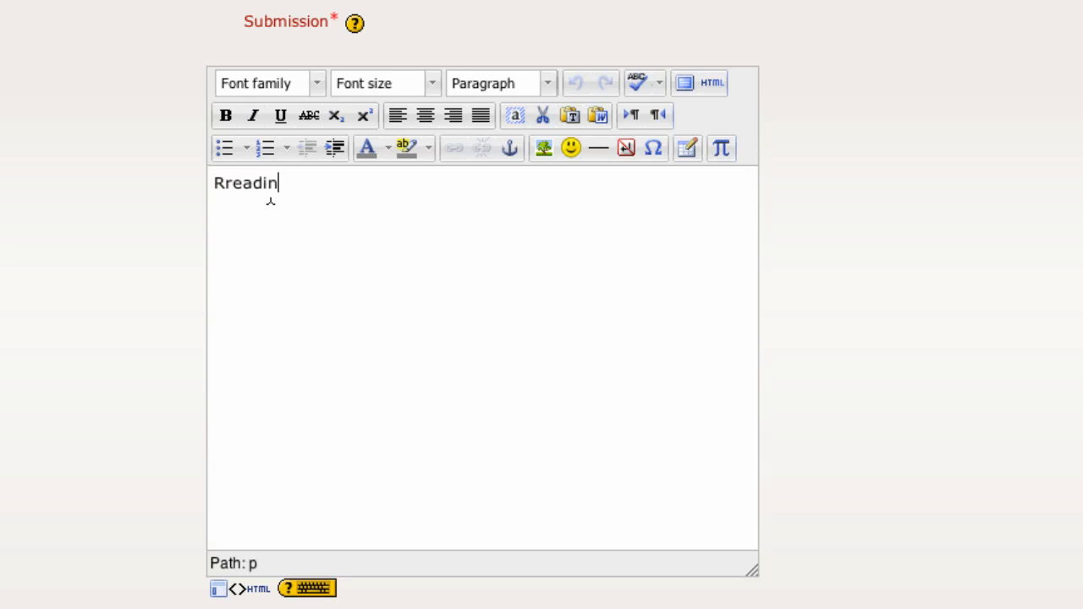
key(BackSpace)
key(BackSpace)
key(BackSpace)
key(BackSpace)
key(BackSpace)
key(BackSpace)
text(eading 1)
Add "Reading 2" and "Reading 3" as separate lines below the first one in the submission.
key(Return)
text(Readfing)
key(BackSpace)
key(BackSpace)
key(BackSpace)
key(BackSpace)
text(ing 2)
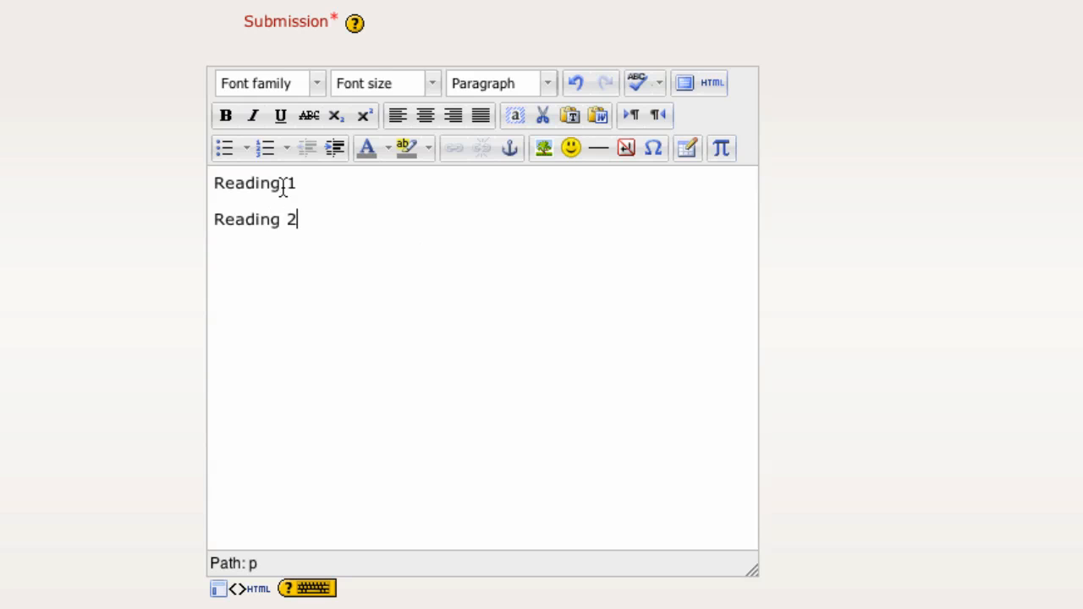
key(Return)
text(Reading 3)
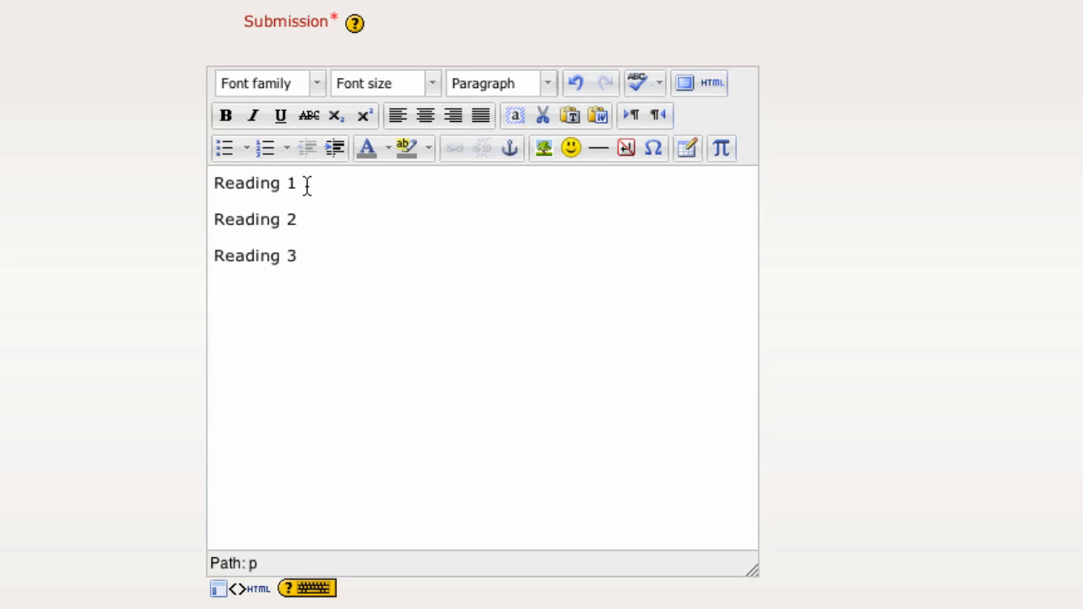
drag(299, 183, 206, 187)
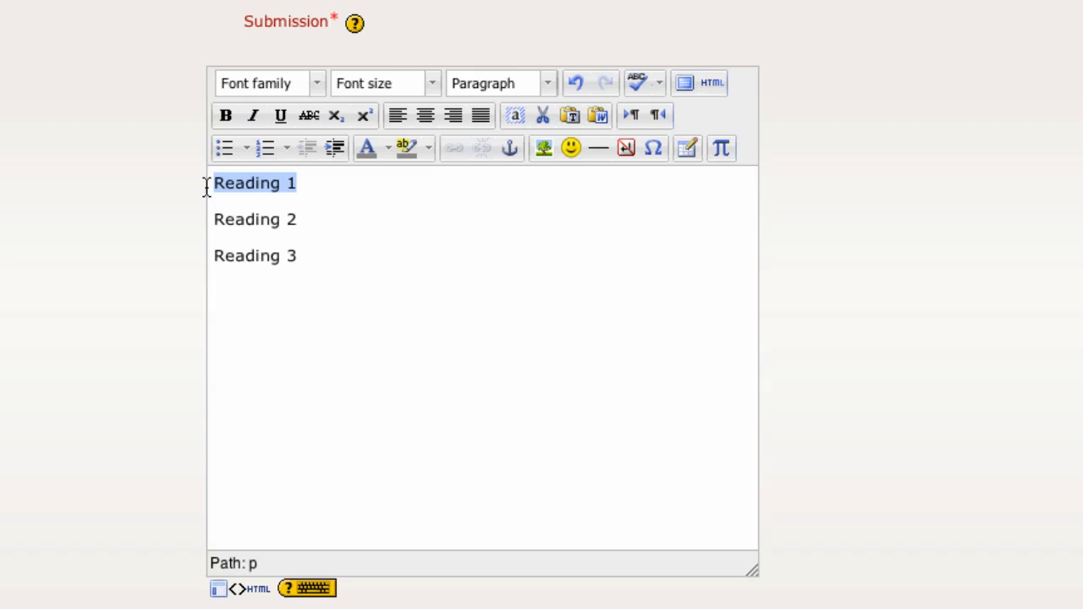
click(312, 189)
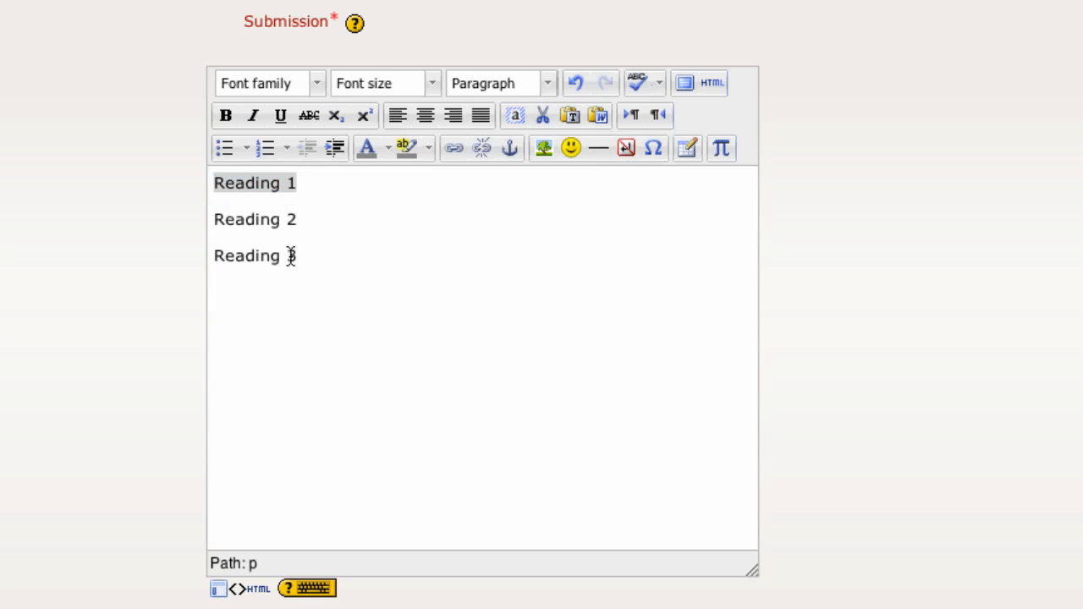
drag(330, 182, 232, 170)
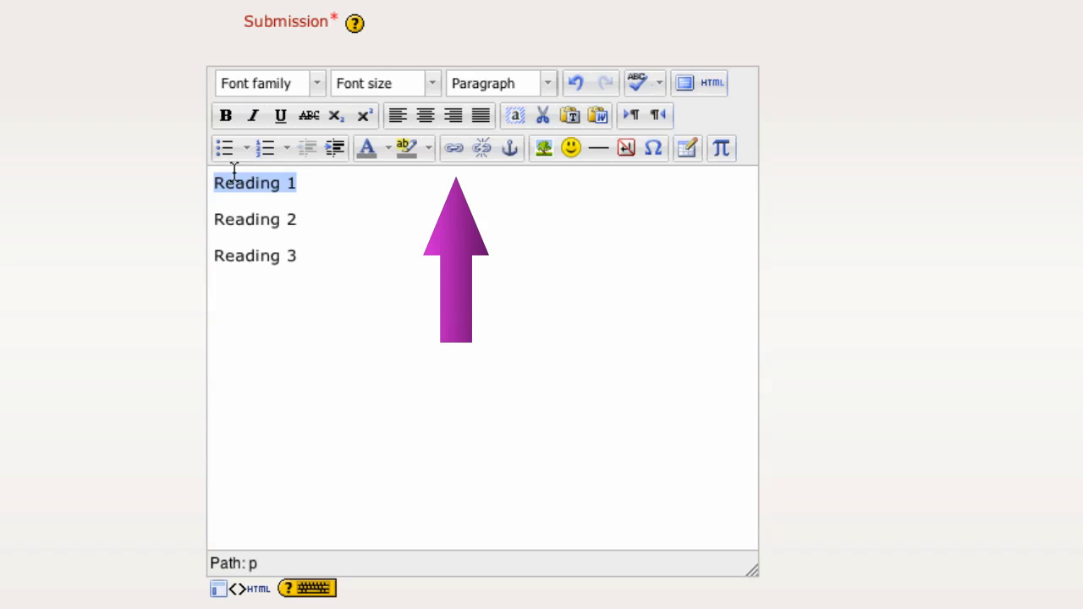
click(457, 151)
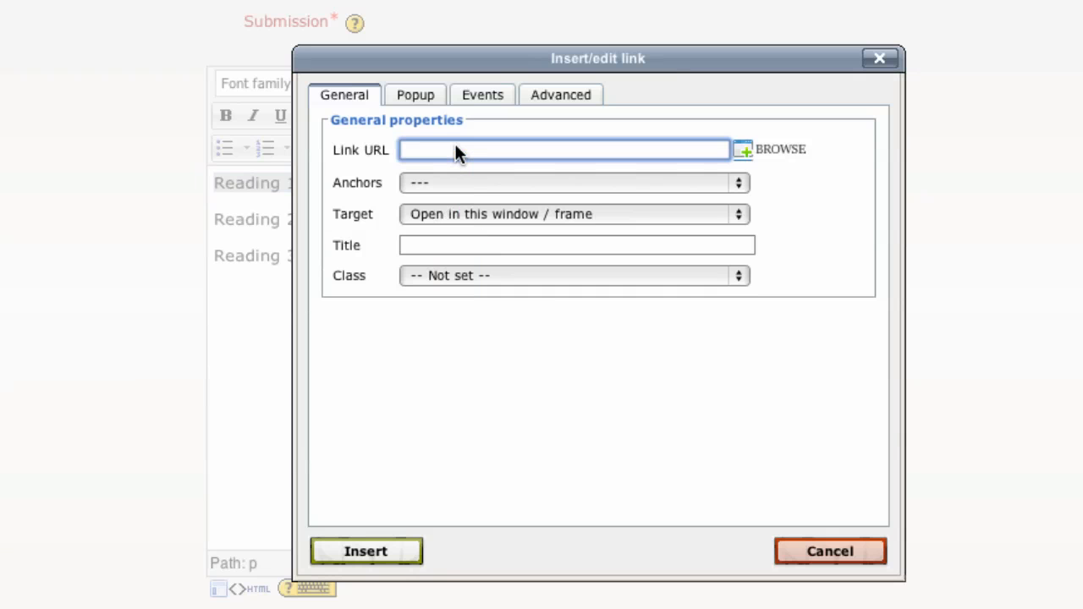
text(http://audioboo.fm/boos/637032-reading-recording-1)
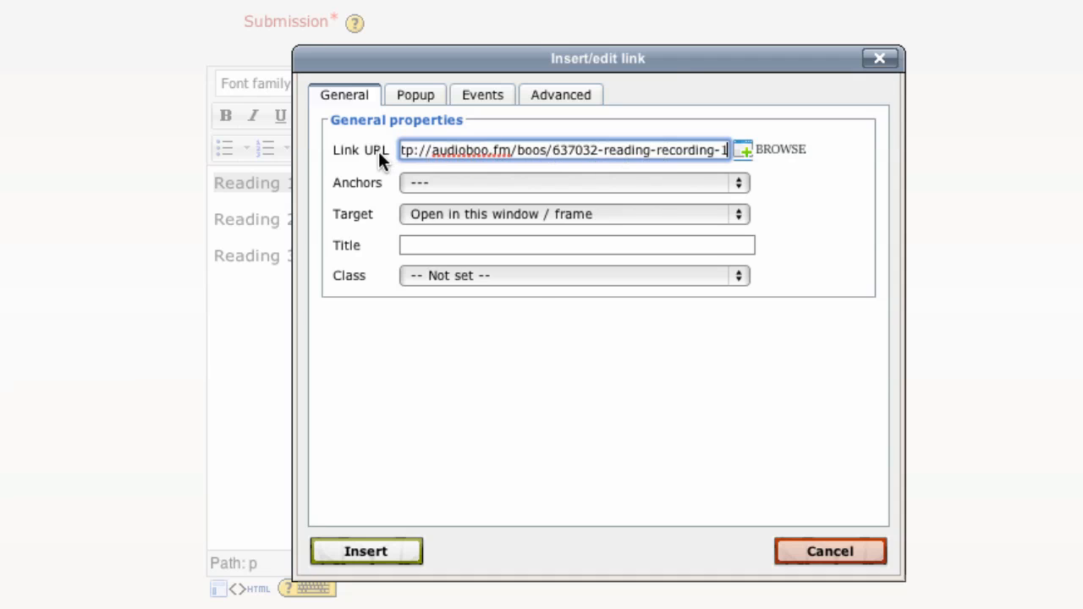
click(396, 554)
Link the text "Reading 2" to the same audioboo.fm recording address and save the submission changes.
click(297, 216)
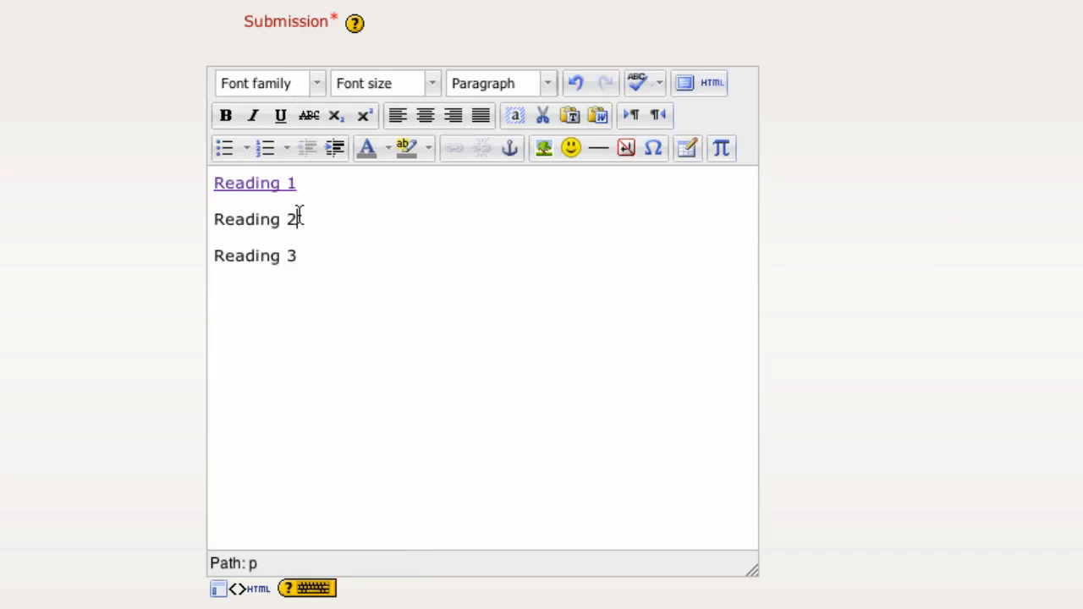
drag(297, 223, 203, 223)
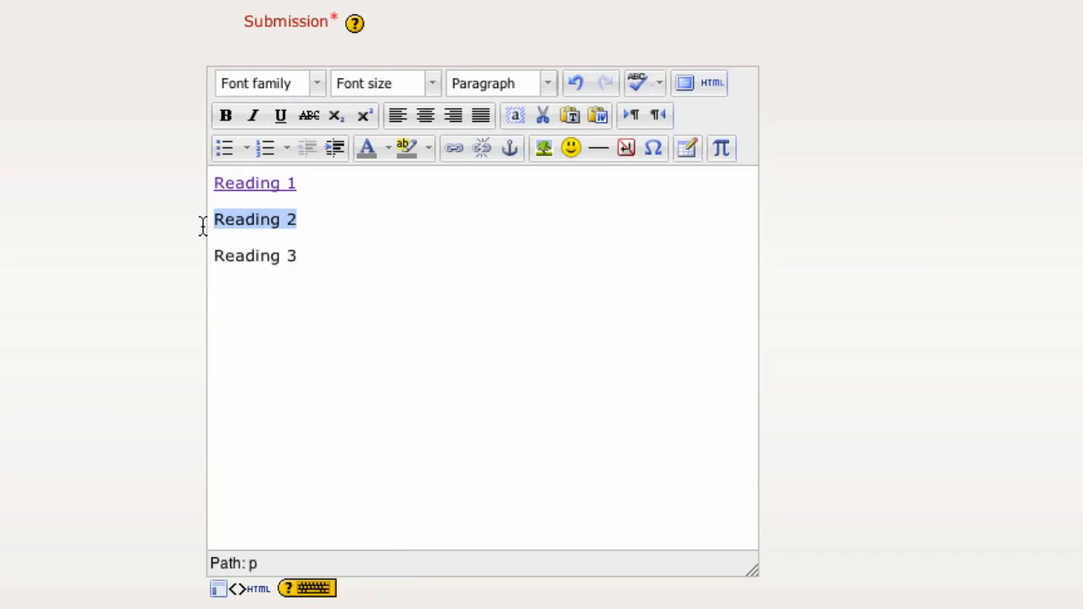
click(448, 149)
key(ctrl+v)
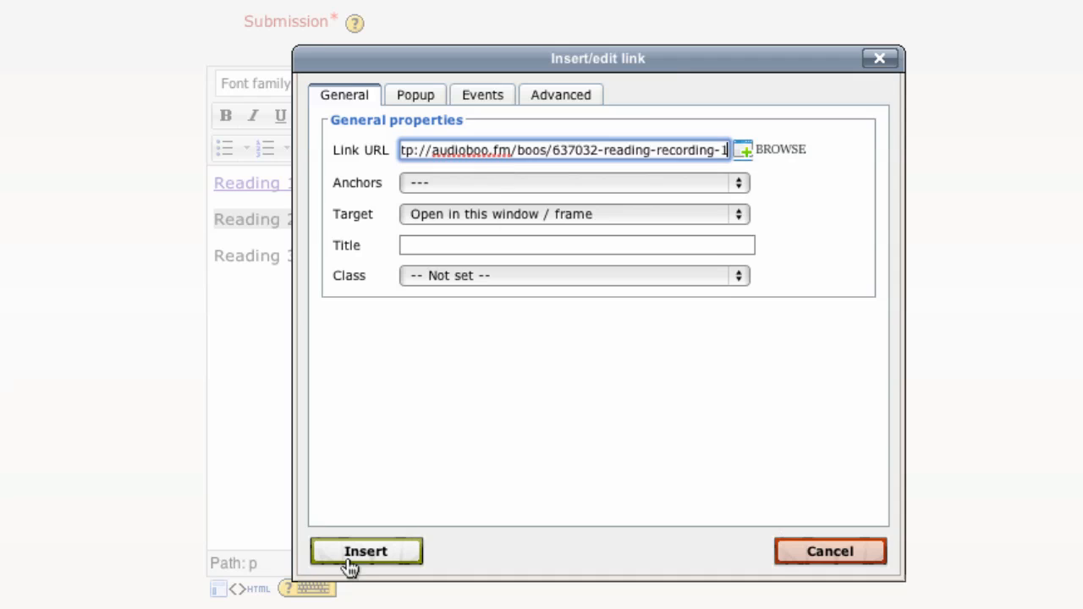
click(355, 558)
scroll(482, 339, down, 5)
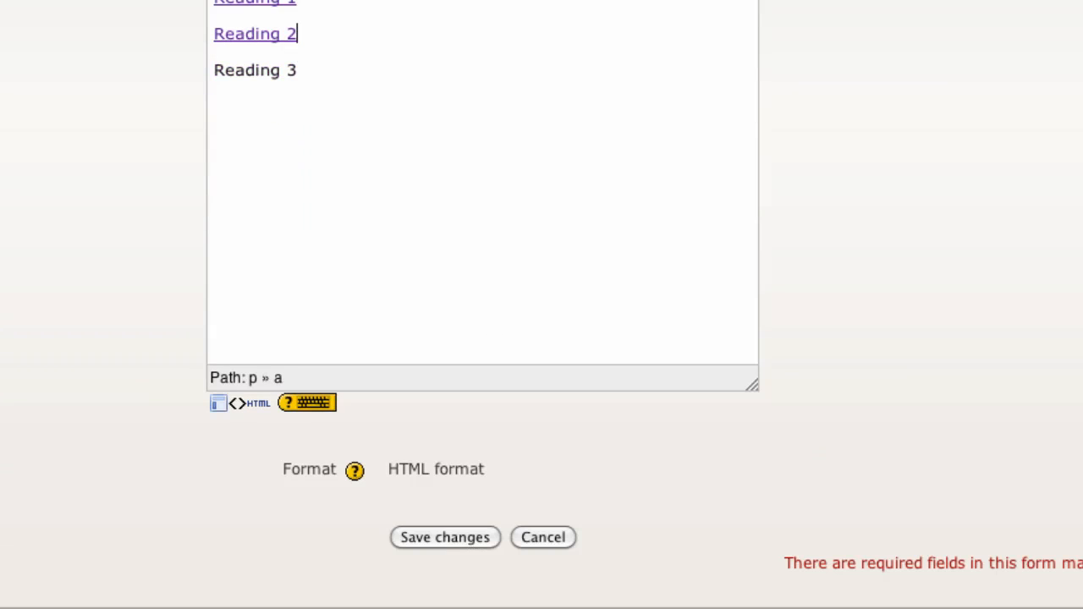
click(432, 535)
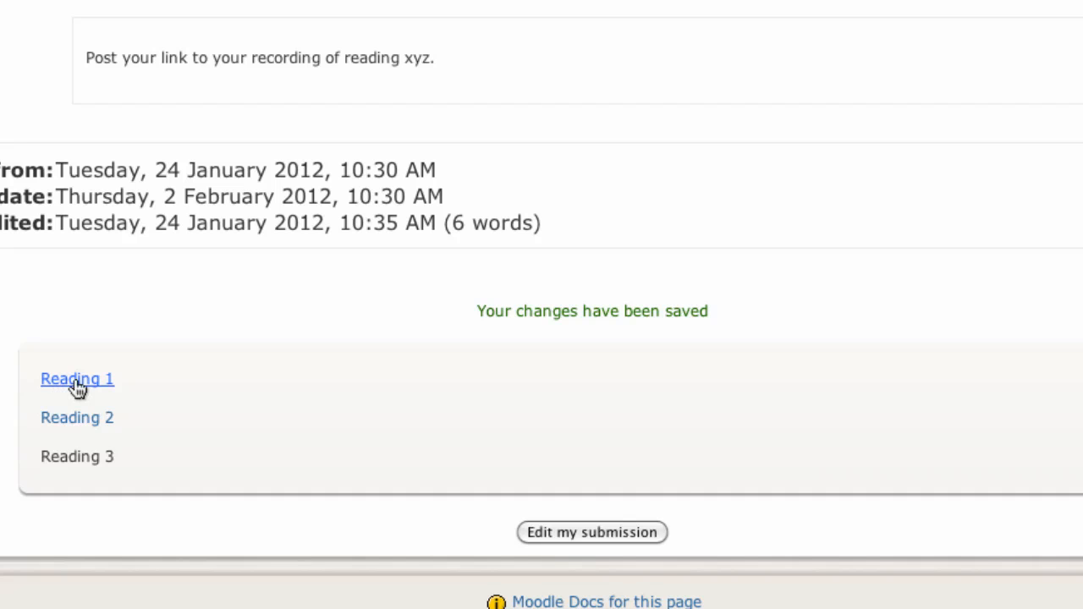
Check the Reading 1 link in the saved submission by opening its recording page, and return to the submission.
click(77, 380)
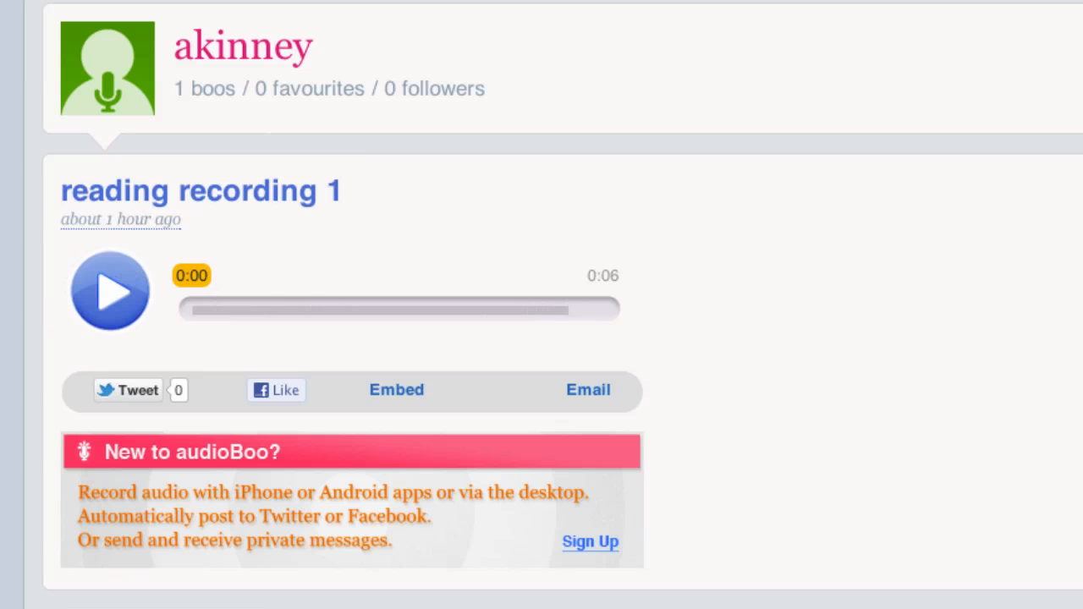
key(super+Left)
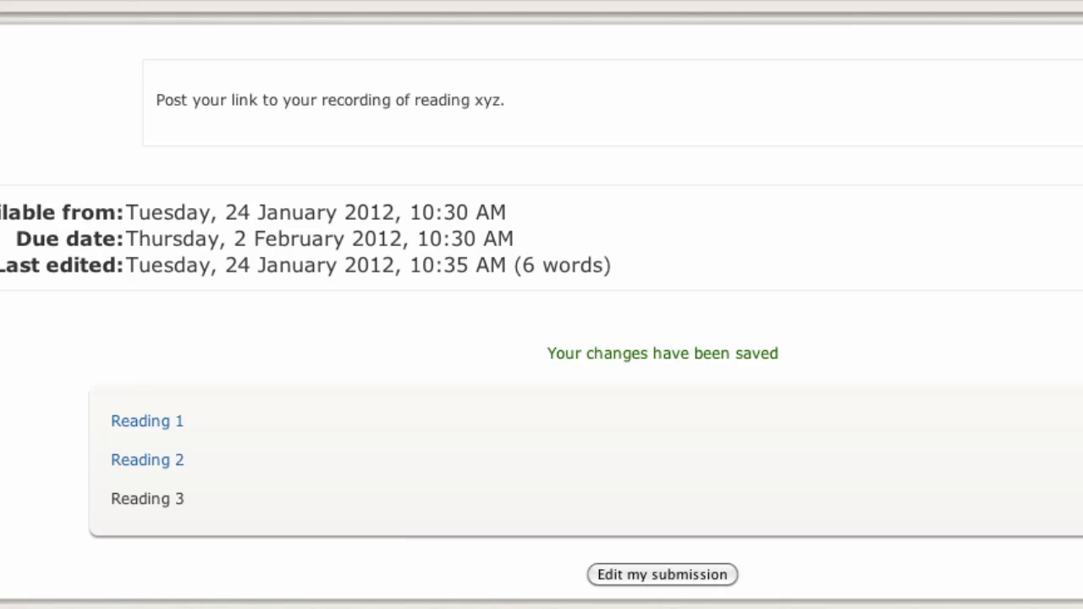
Return to the moodledemo course and view the submitted work for the reading recording assignment from the course's assignments list.
click(208, 95)
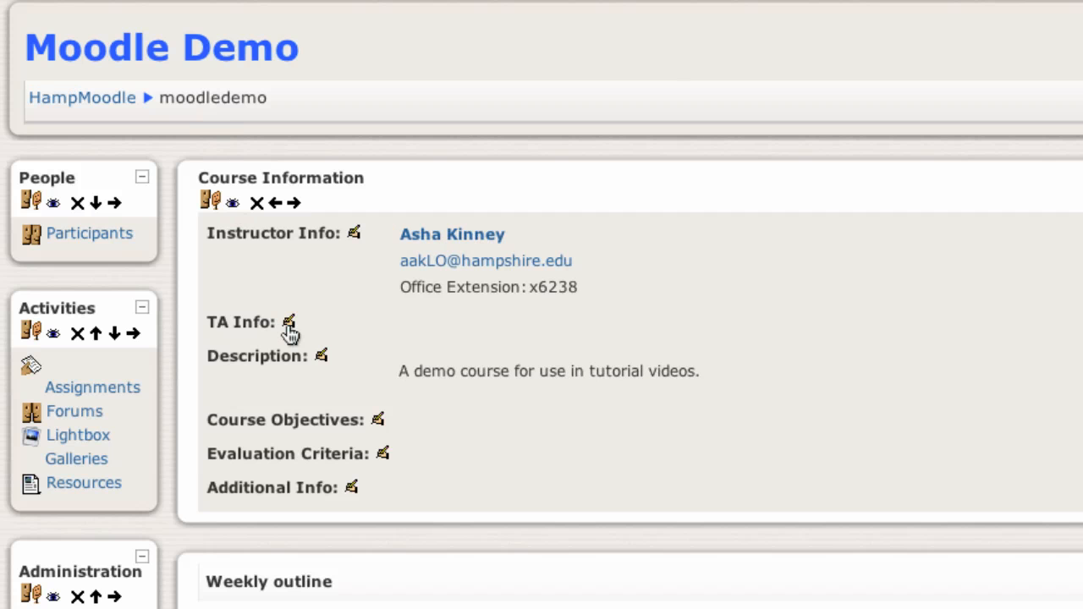
scroll(288, 335, down, 1)
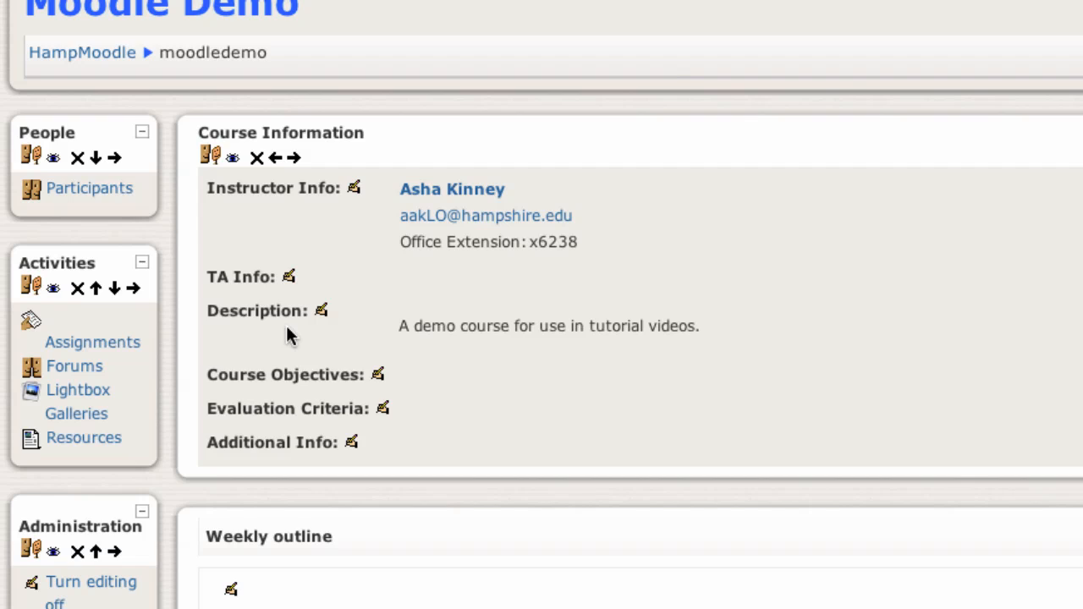
click(102, 344)
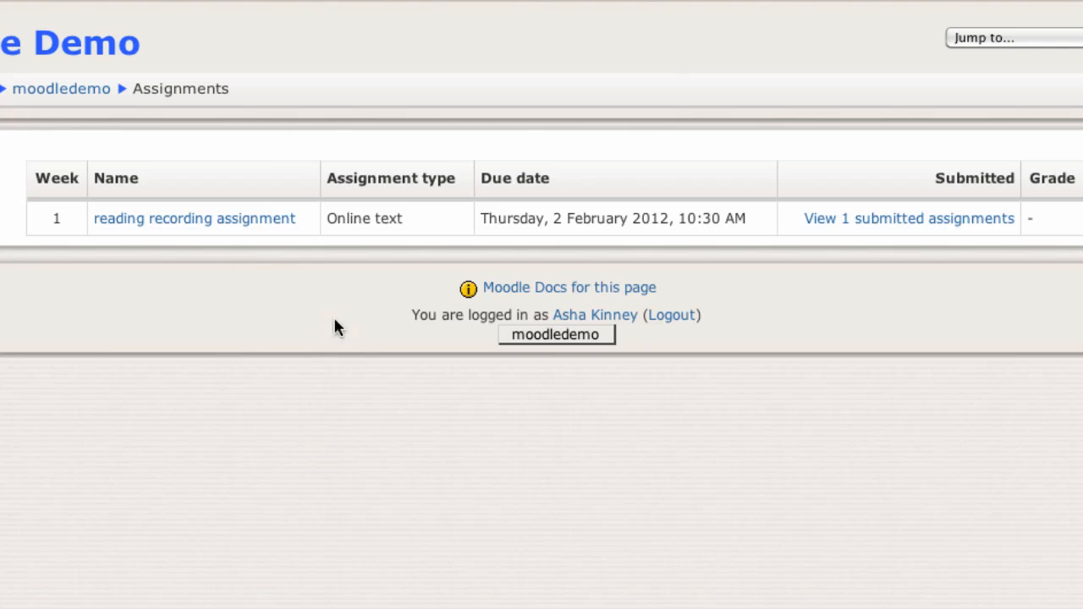
click(899, 217)
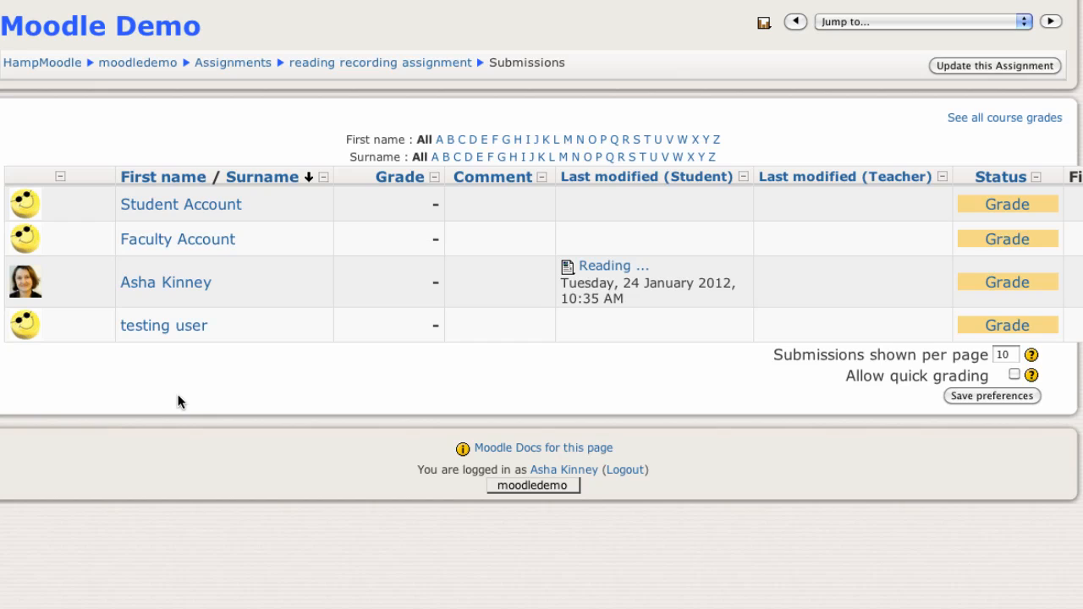
Open the submitted Reading text, follow its Reading 1 link, and enlarge the pop-up window to view the recording page.
click(600, 268)
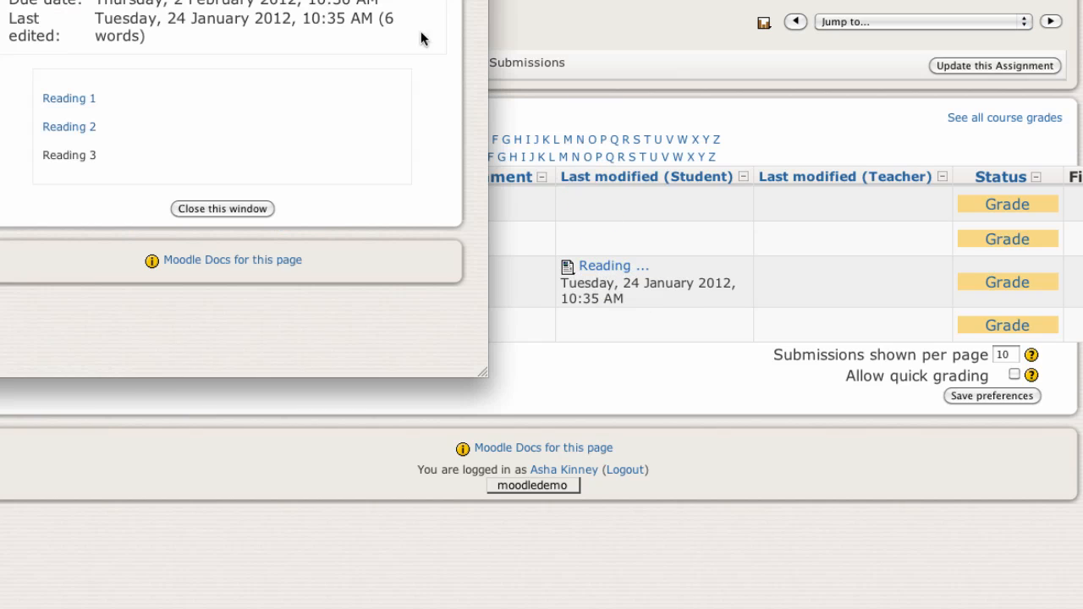
drag(426, 0, 420, 86)
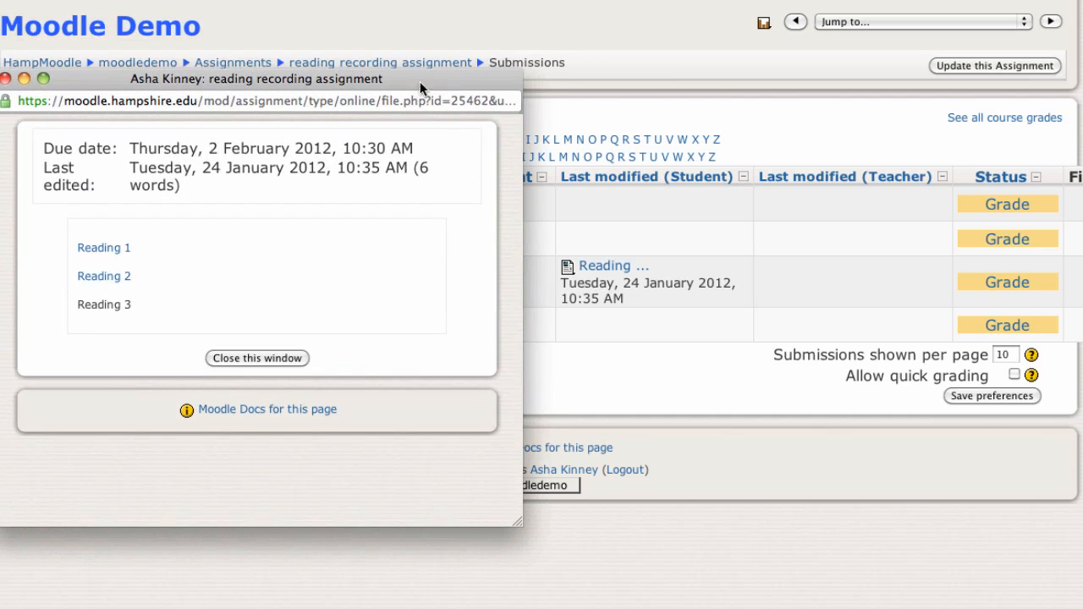
click(99, 248)
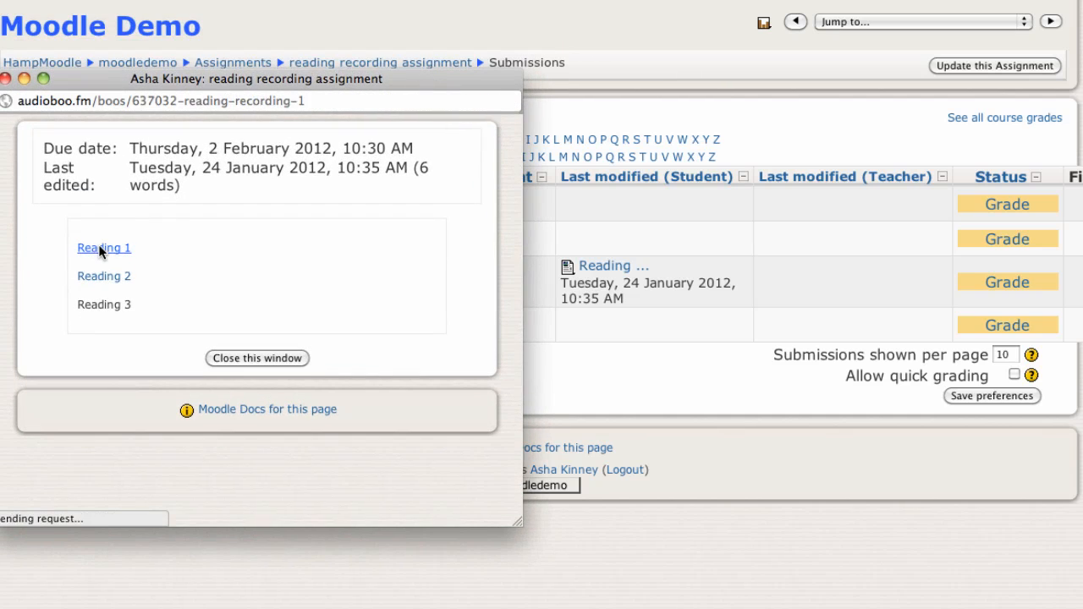
drag(519, 520, 581, 576)
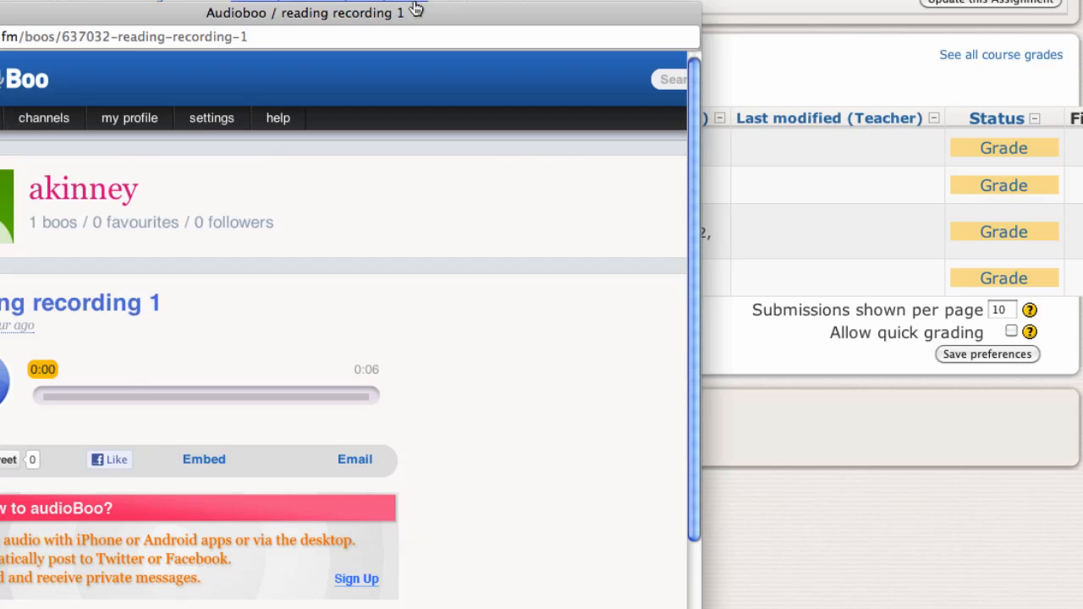
drag(461, 75, 461, 2)
drag(698, 606, 1082, 608)
scroll(635, 413, down, 5)
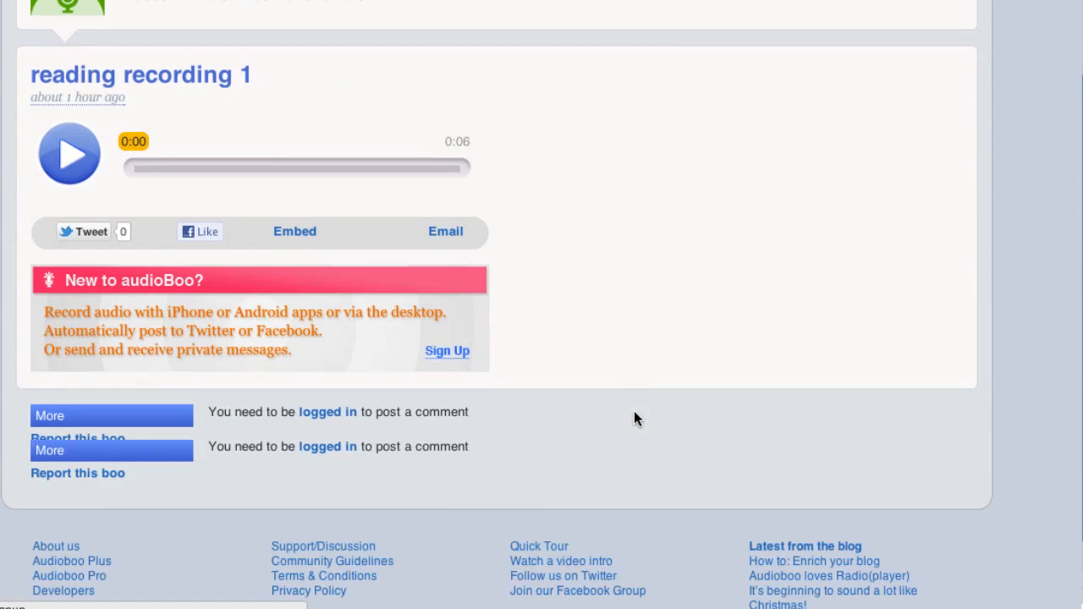
Log in to audioBoo from the reading recording 1 page, choose to record a comment, and allow the audioboo.fm applet to access the computer.
scroll(634, 413, up, 5)
scroll(635, 413, down, 2)
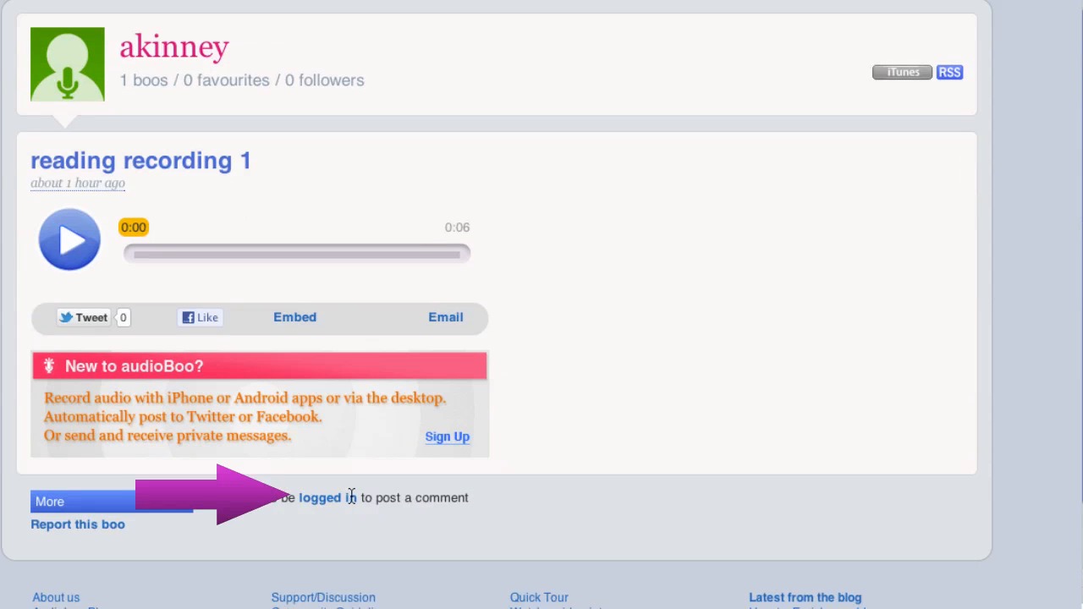
click(320, 497)
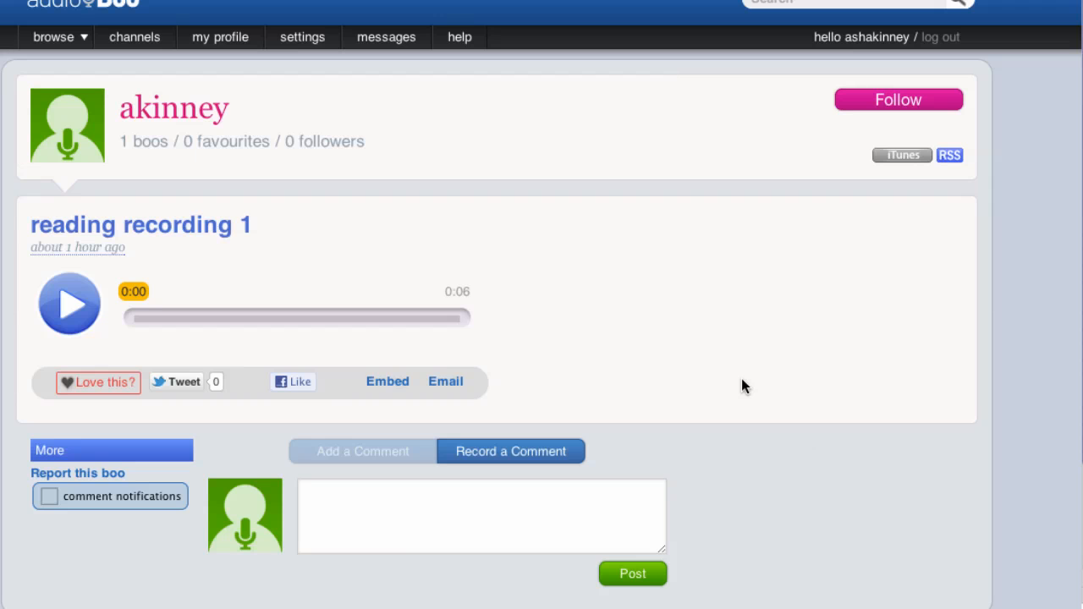
click(484, 455)
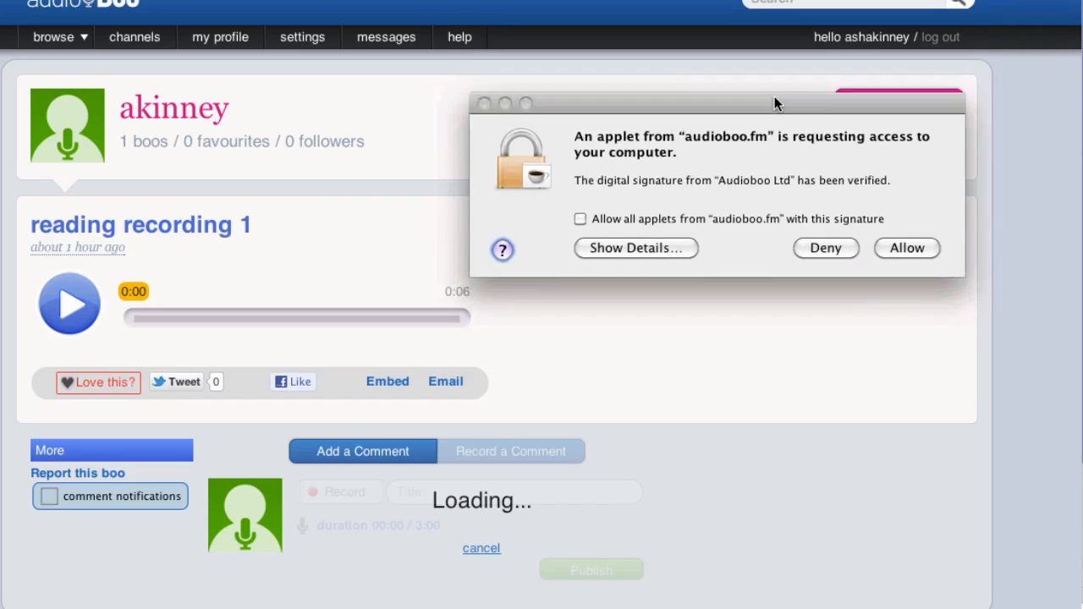
click(911, 254)
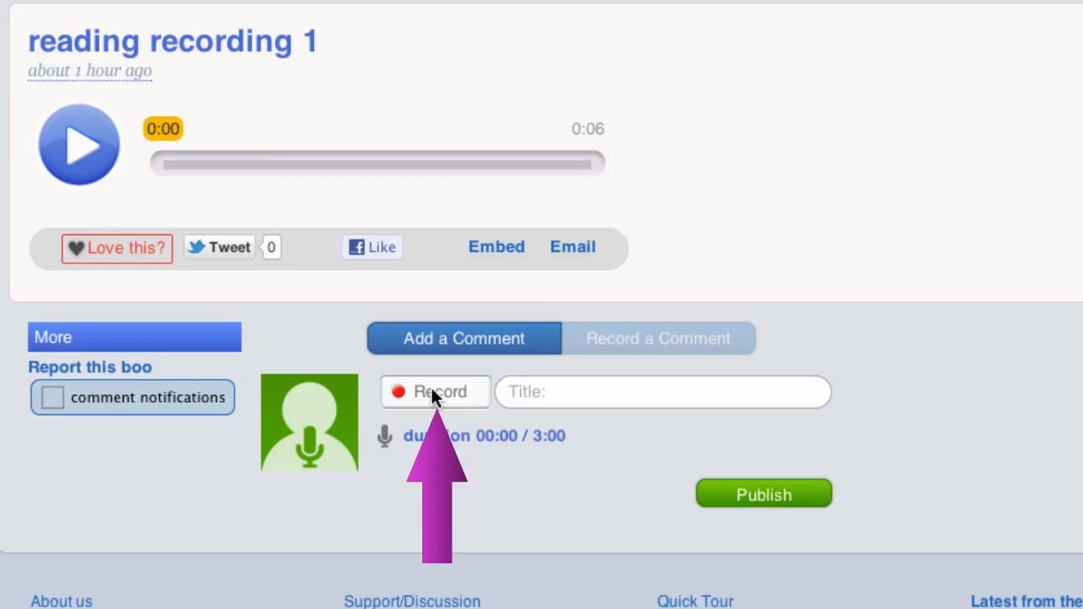
Record a voice comment of about 5 seconds on reading recording 1, publish it, and close the recording's pop-up window.
click(432, 394)
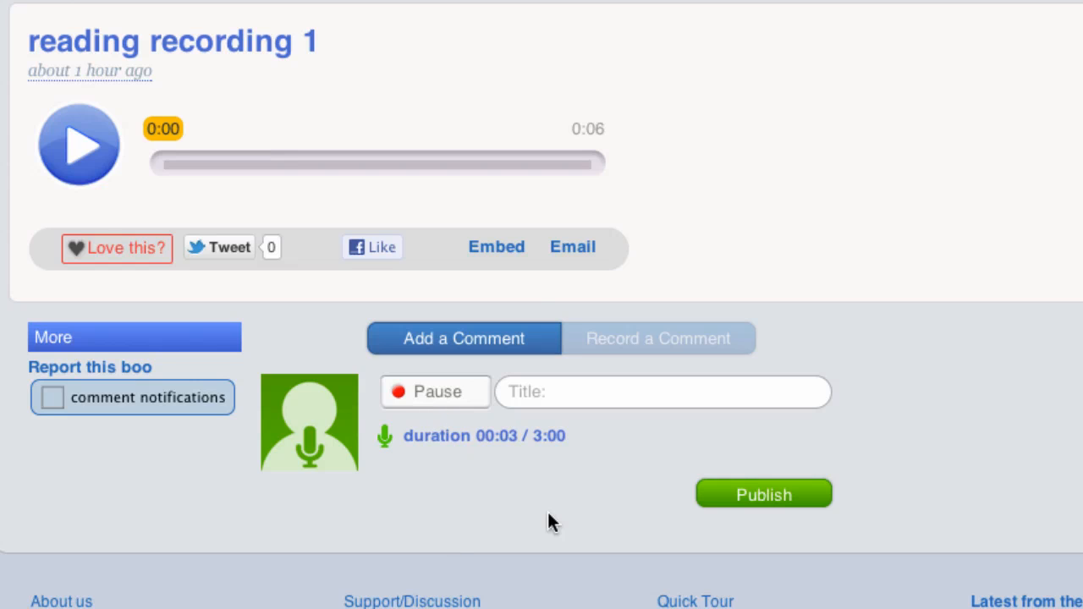
click(447, 398)
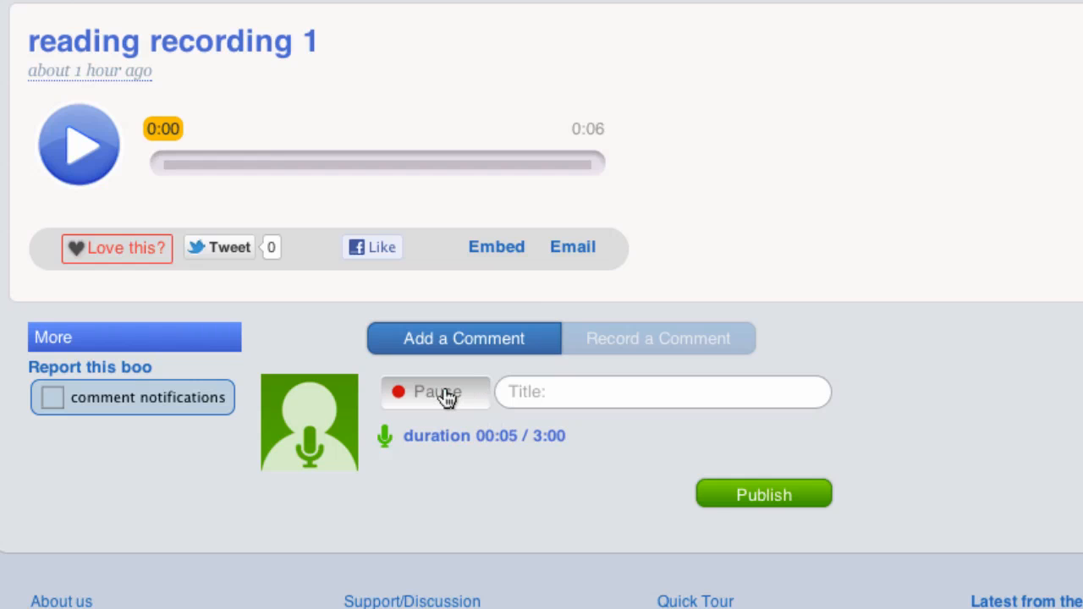
click(761, 496)
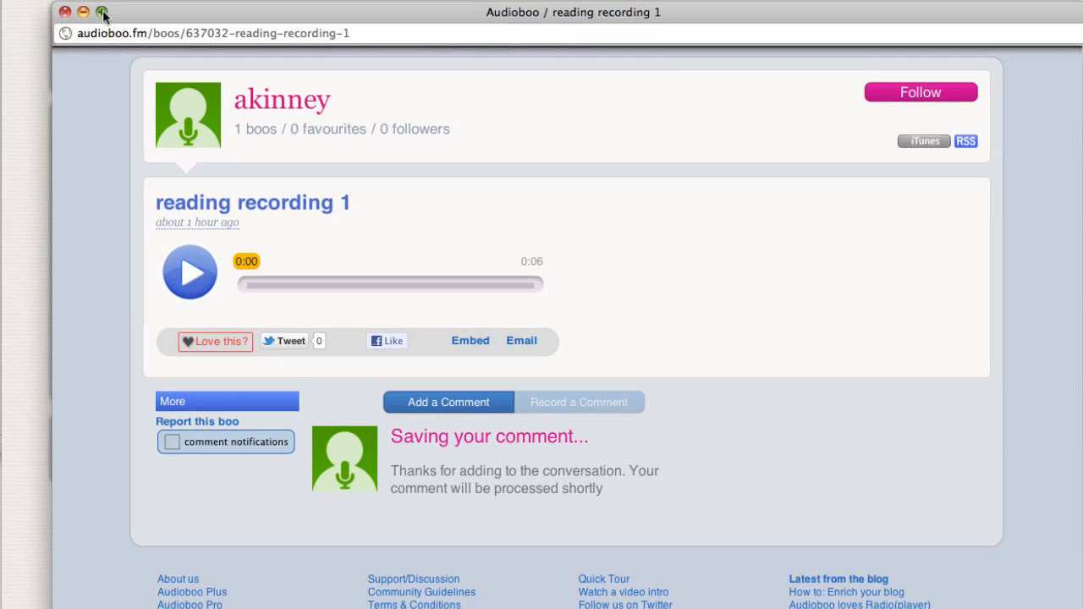
click(65, 12)
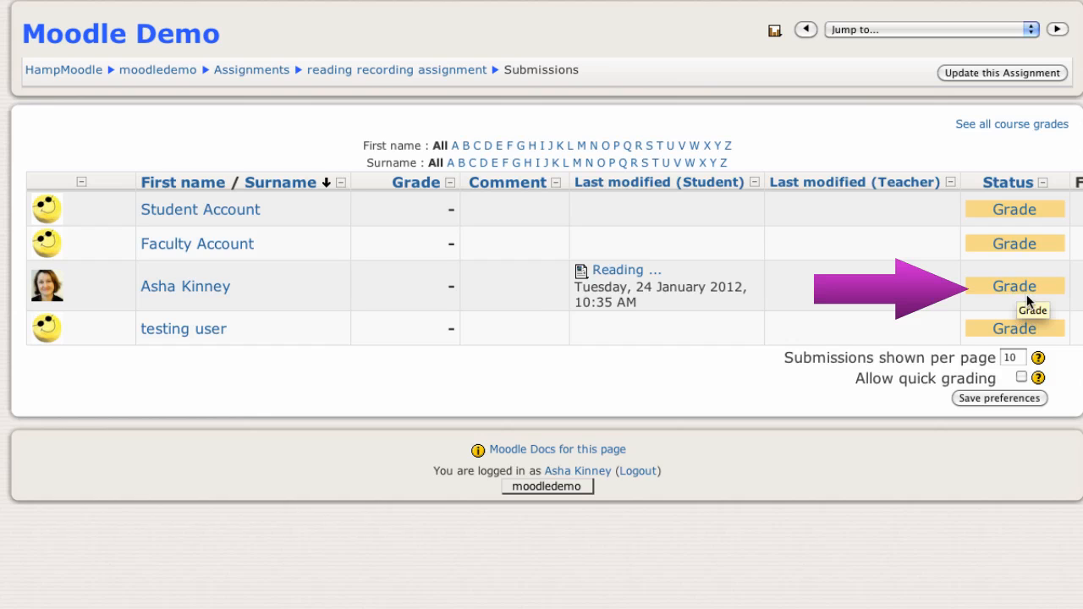
Open grading for the submission containing the Reading text, enter the feedback comment "nice job", and save the changes.
click(1018, 288)
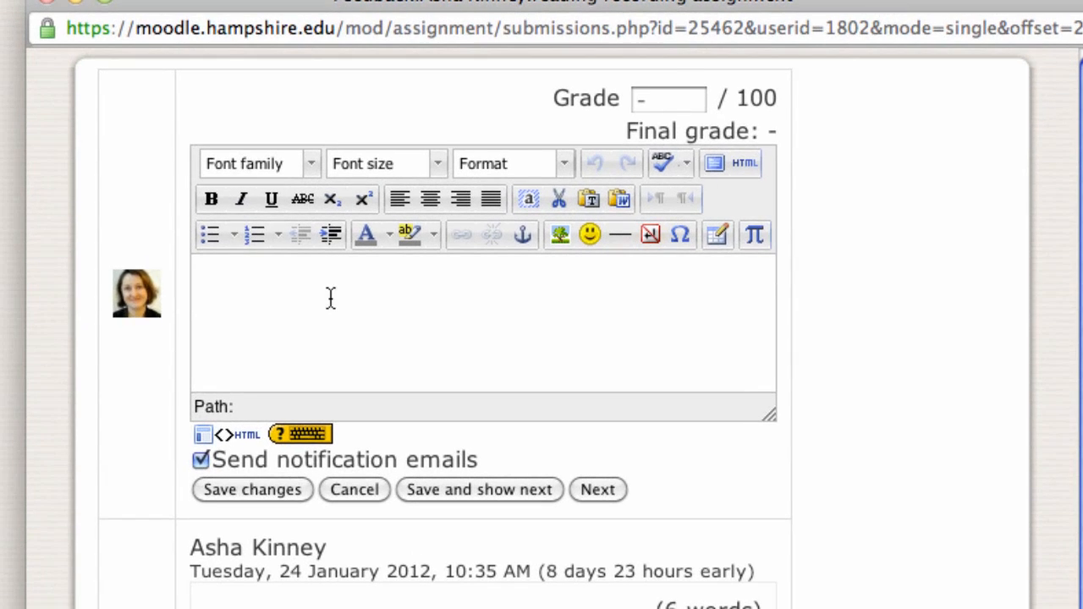
click(329, 297)
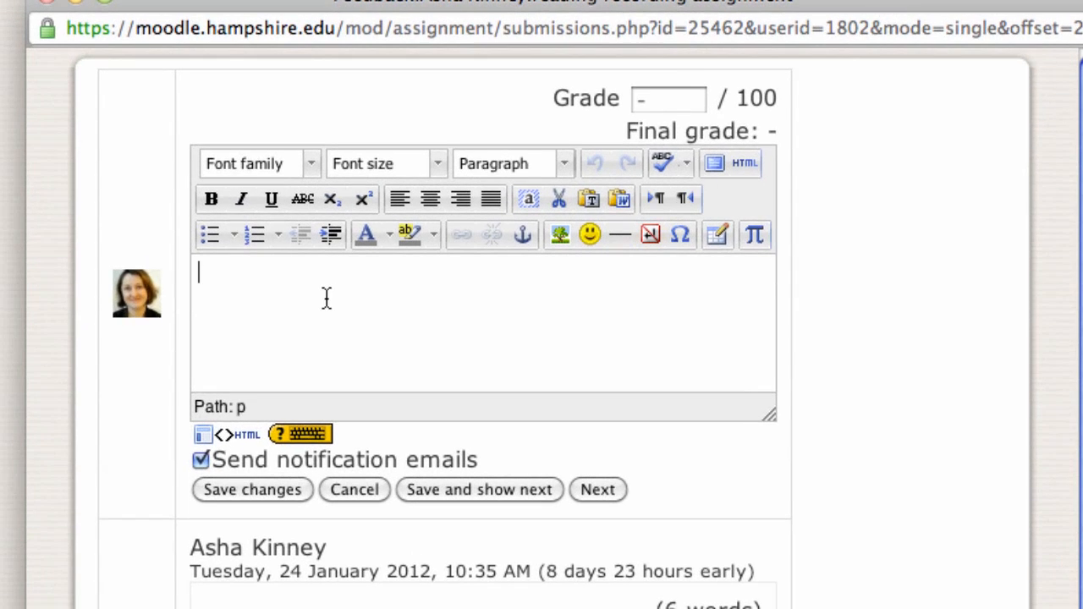
text(nice job.)
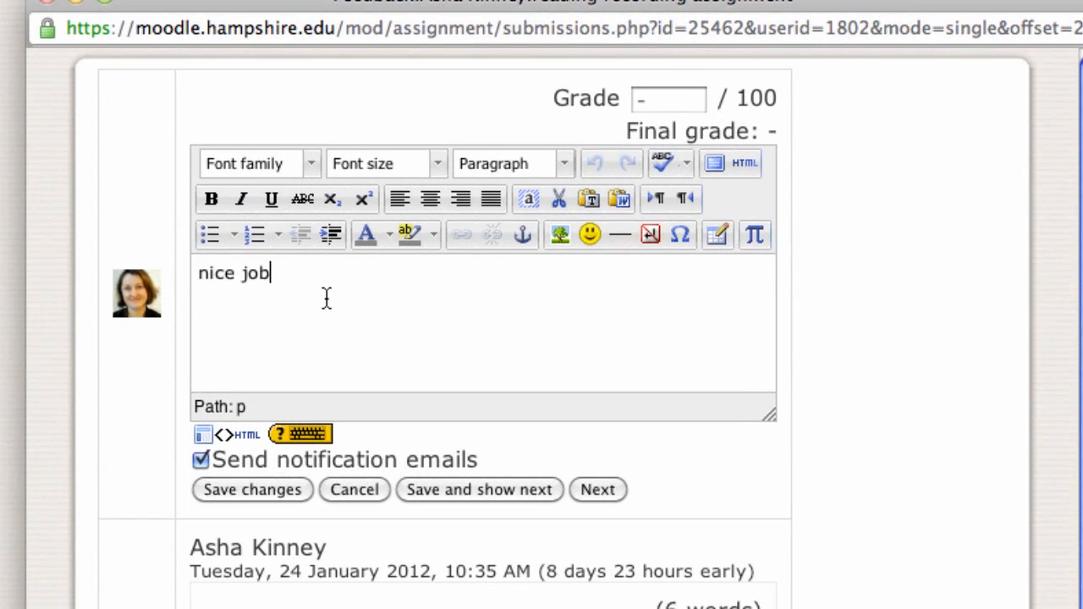
click(261, 489)
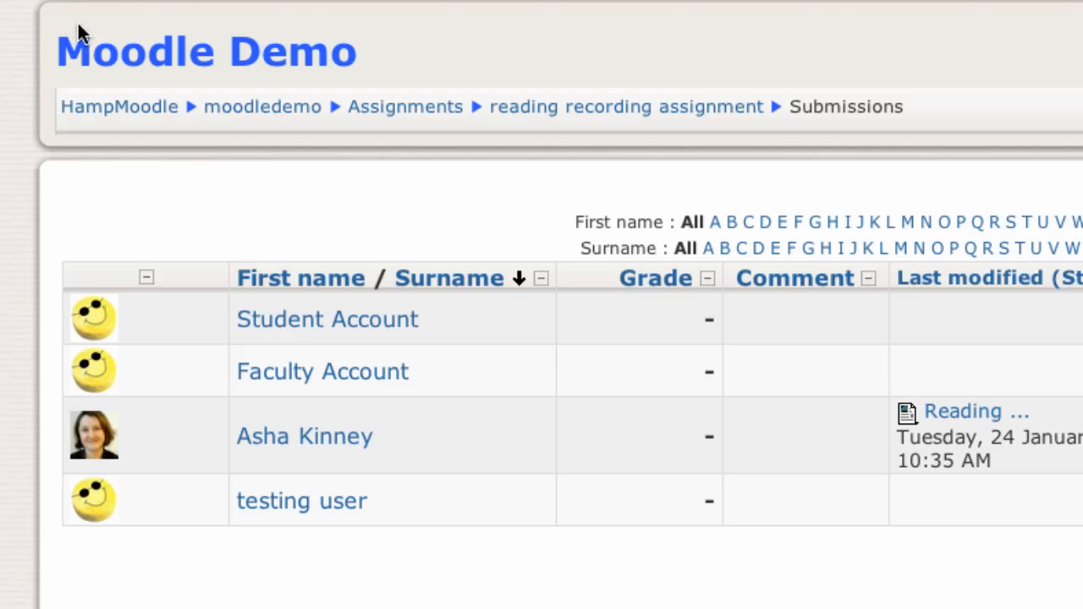